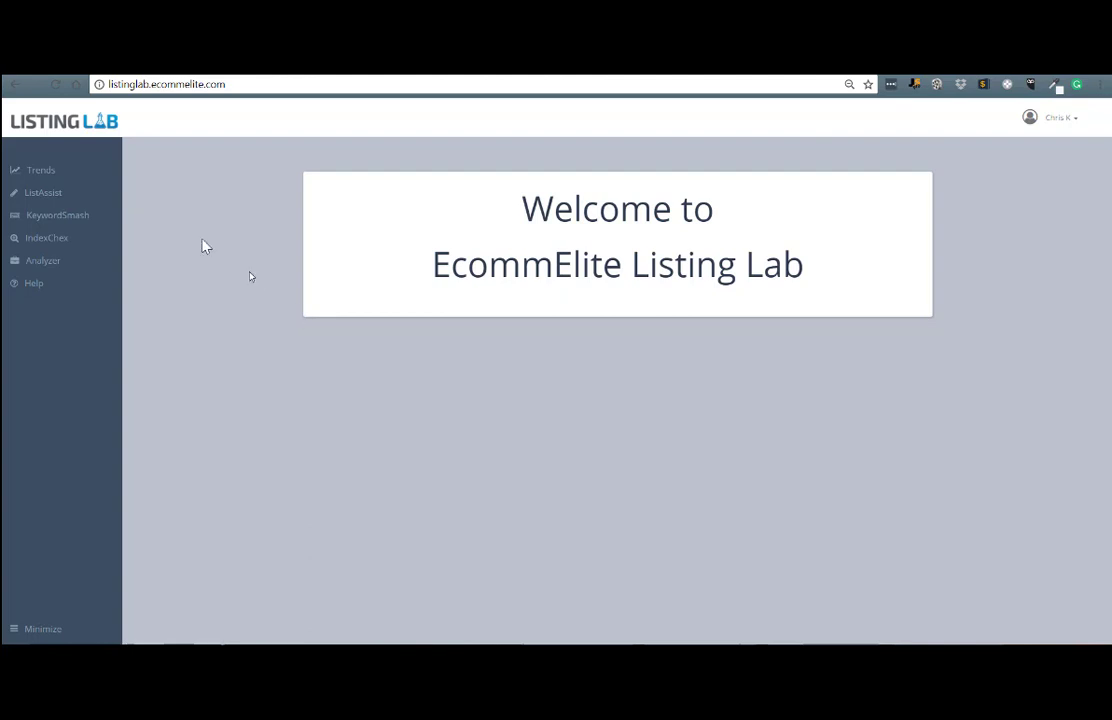
- Open the KeywordSmash tool, and load a fresh Keyword Finder page in the other browser tab
{"action": "left_click", "coordinate": [85, 217]}
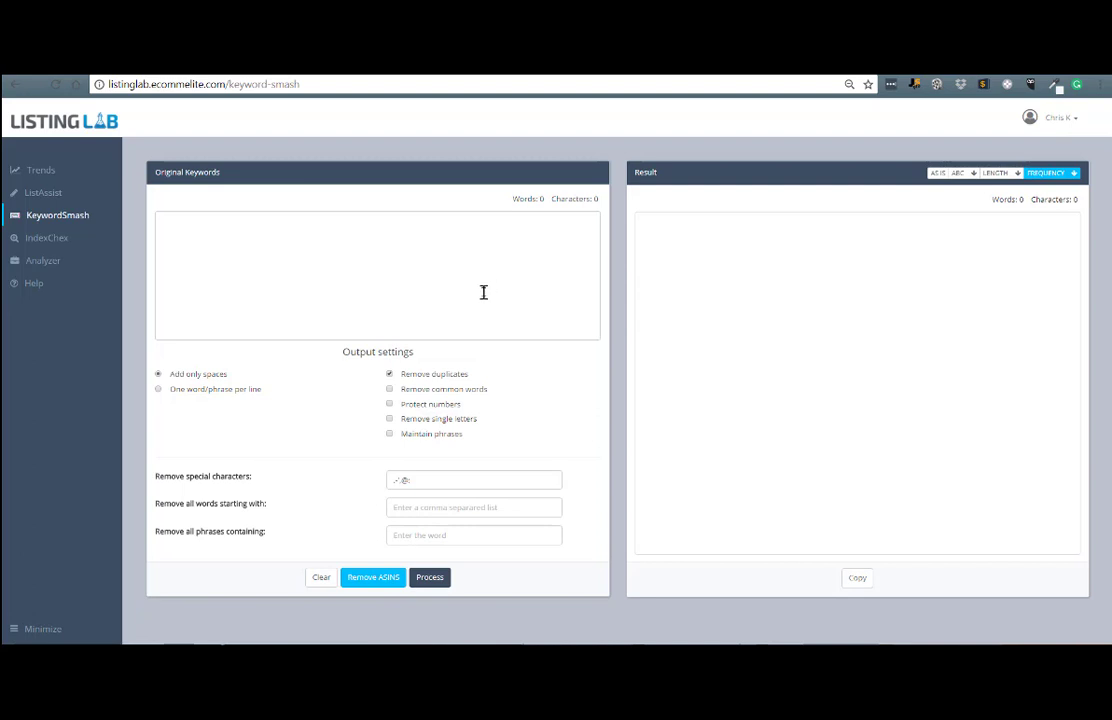
{"action": "left_click", "coordinate": [112, 78]}
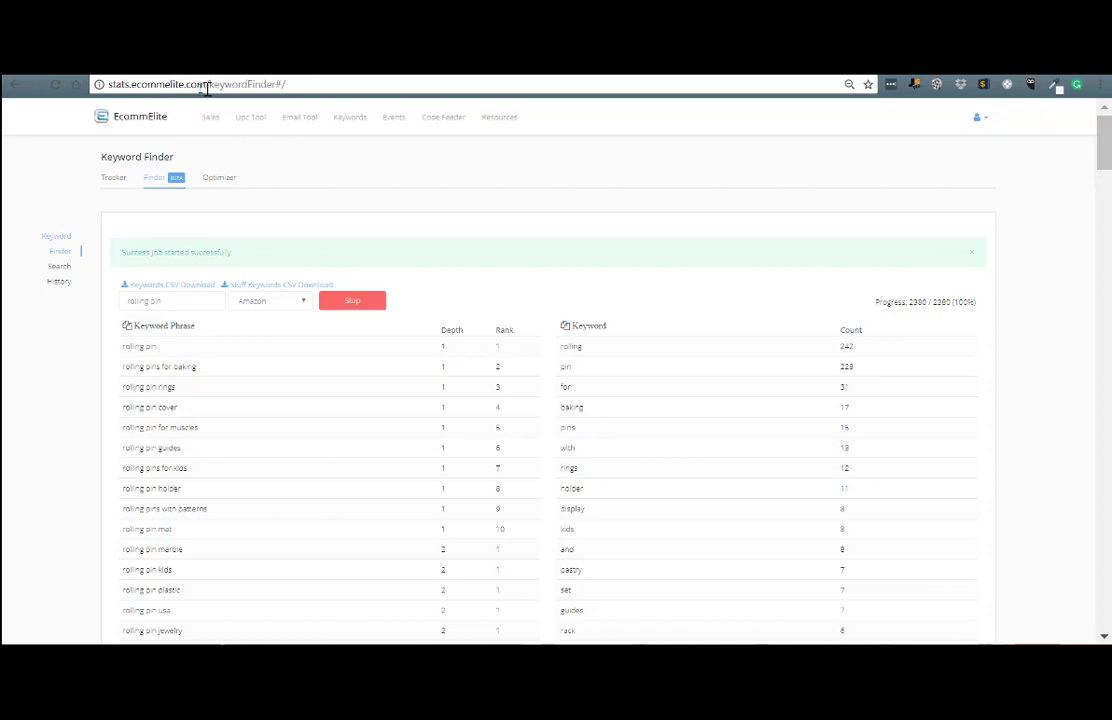
{"action": "left_click", "coordinate": [295, 88]}
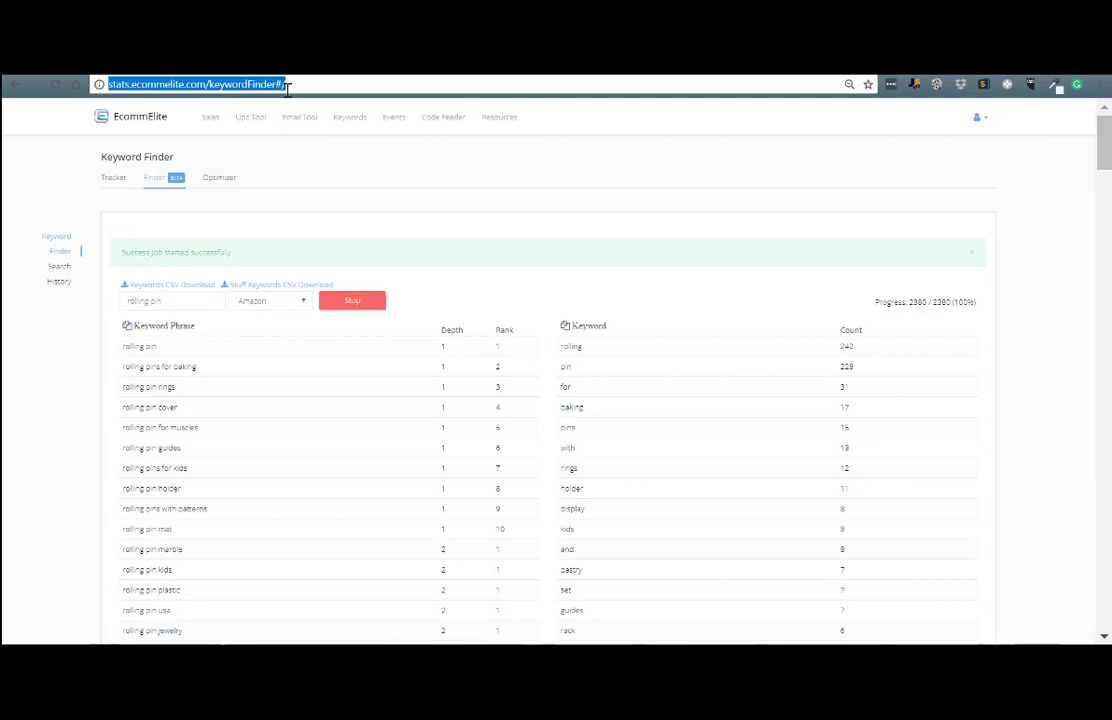
{"action": "left_click", "coordinate": [292, 85]}
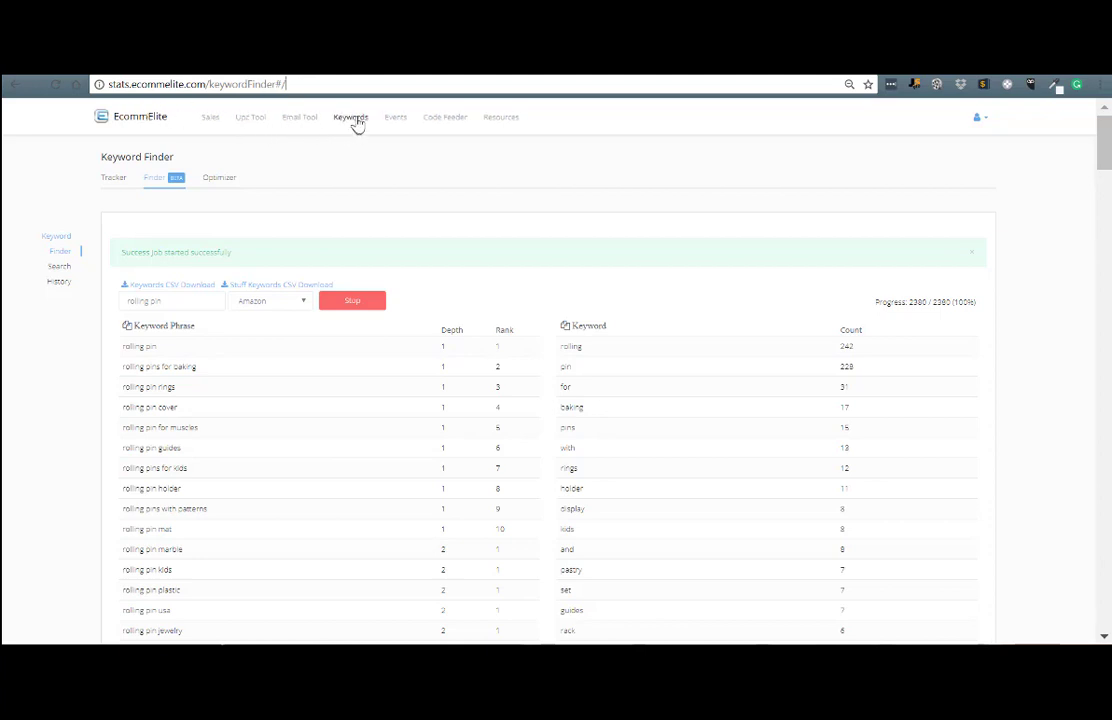
{"action": "left_click", "coordinate": [150, 181]}
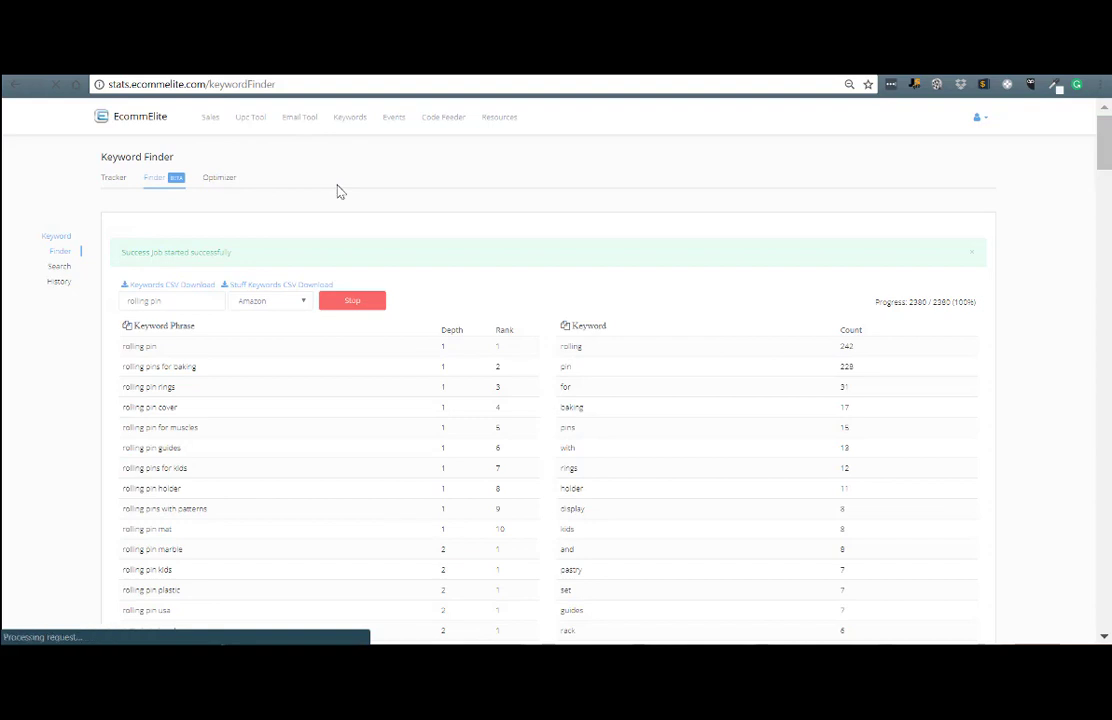
- Run a keyword search on Amazon for the seed keyword "rolling pin"
{"action": "left_click", "coordinate": [193, 247]}
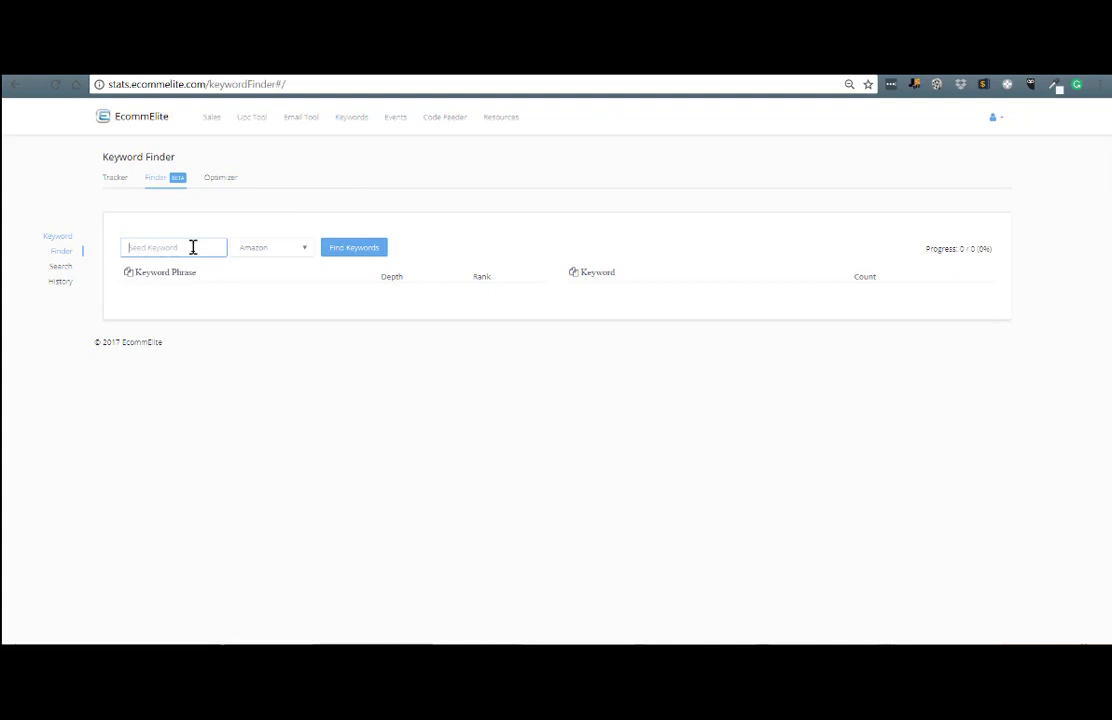
{"action": "type", "text": "m"}
{"action": "left_click", "coordinate": [356, 249]}
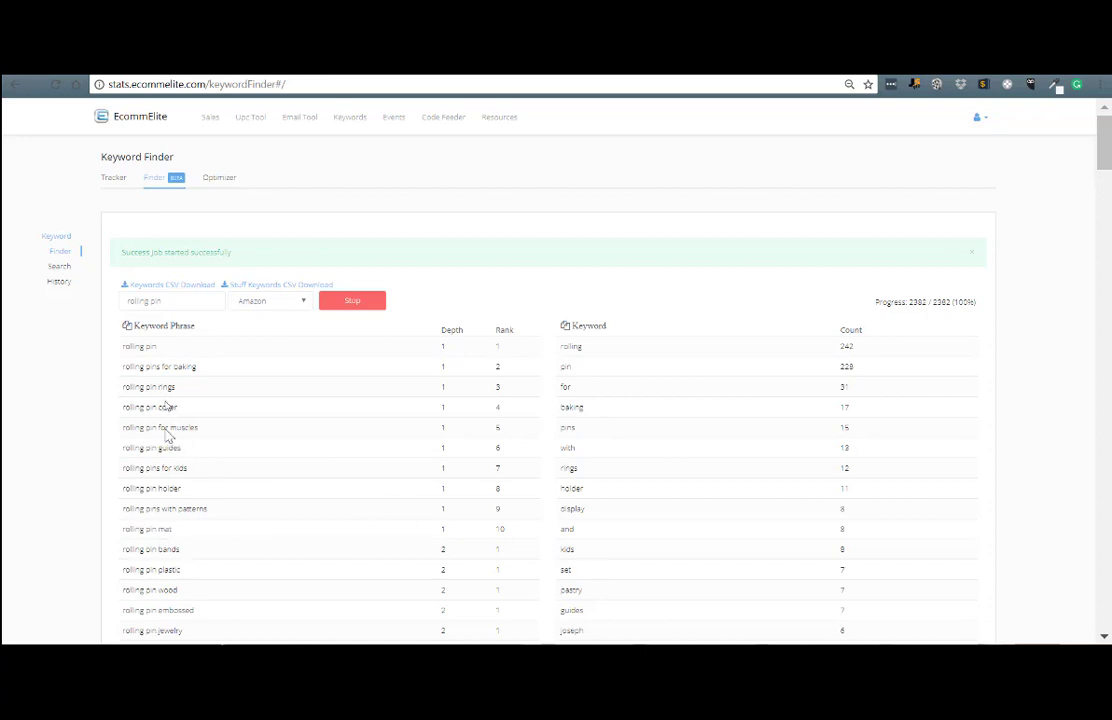
- Download the keyword phrases as a CSV, open it in Excel and widen column A to fit the phrases
{"action": "left_click", "coordinate": [189, 288]}
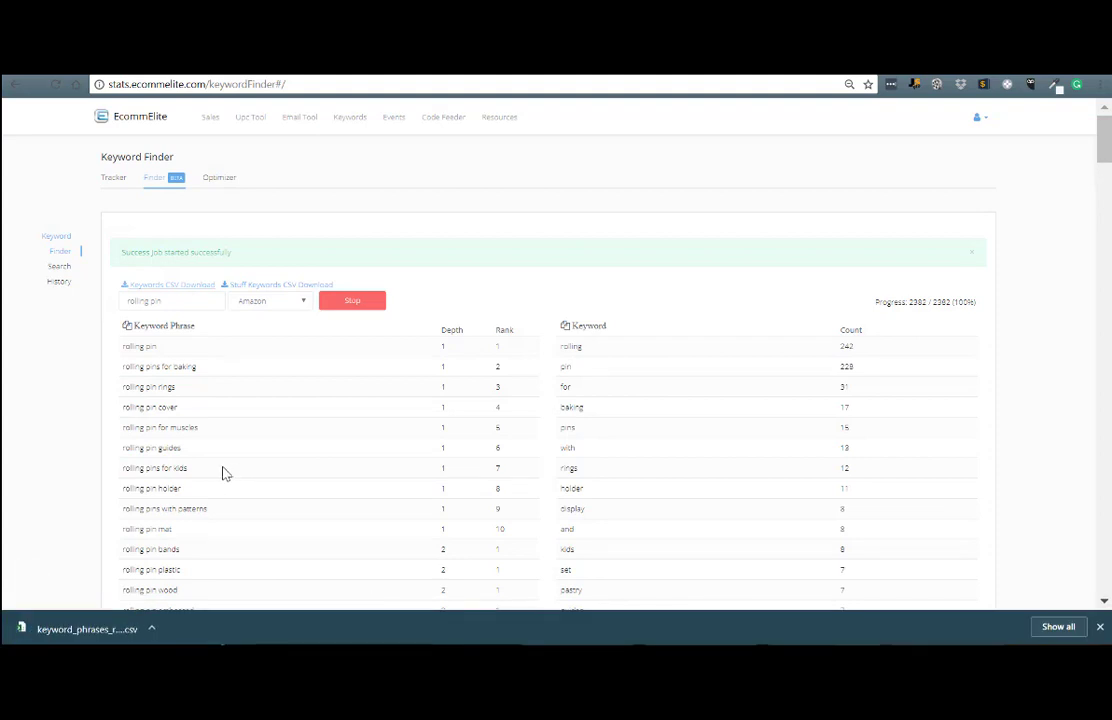
{"action": "left_click", "coordinate": [96, 630]}
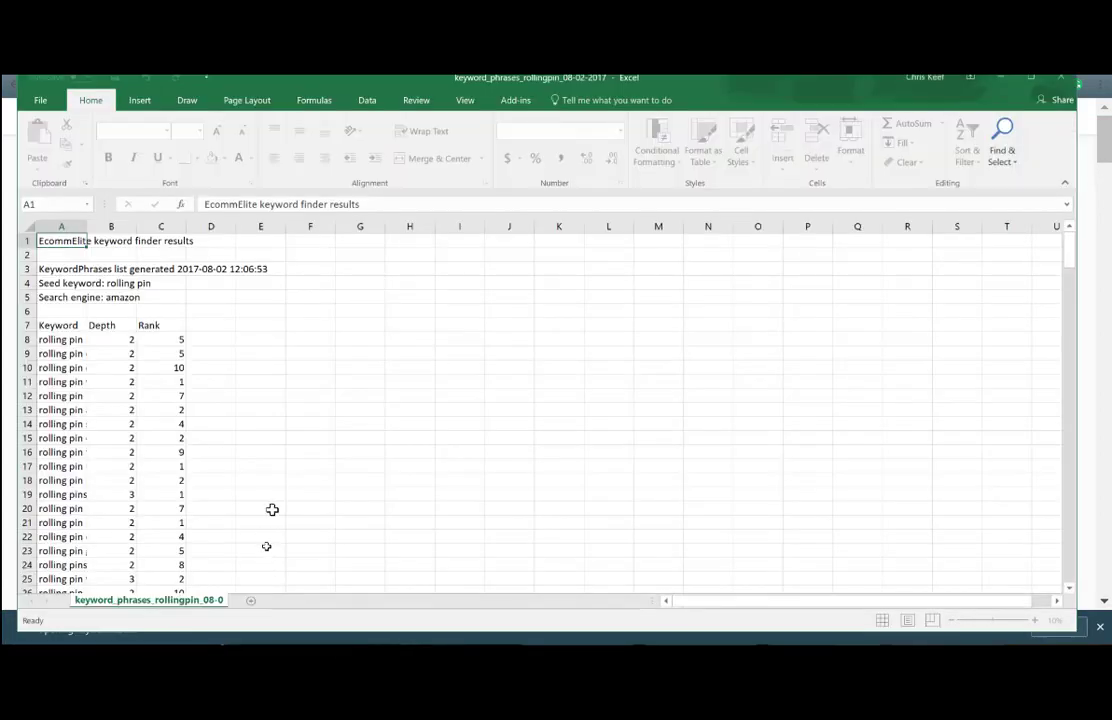
{"action": "left_click_drag", "start_coordinate": [87, 228], "coordinate": [219, 232]}
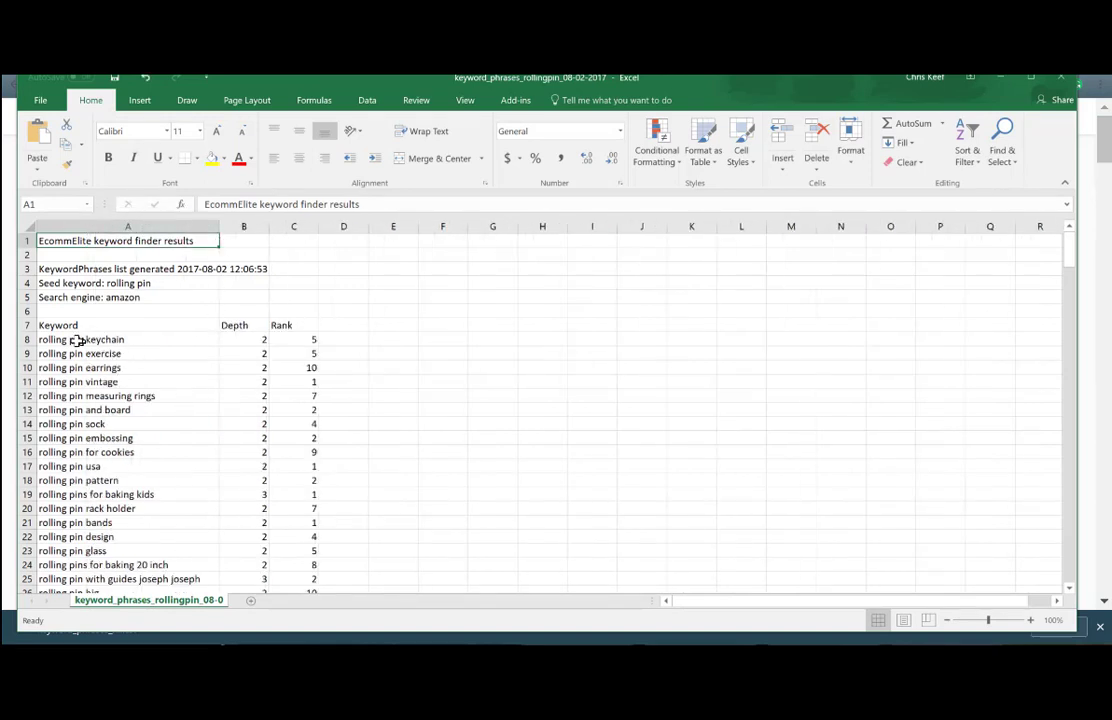
- Copy the keyword phrases in cells A8 to A174 and paste them into KeywordSmash's original keywords in the browser
{"action": "left_click_drag", "start_coordinate": [74, 339], "coordinate": [163, 550]}
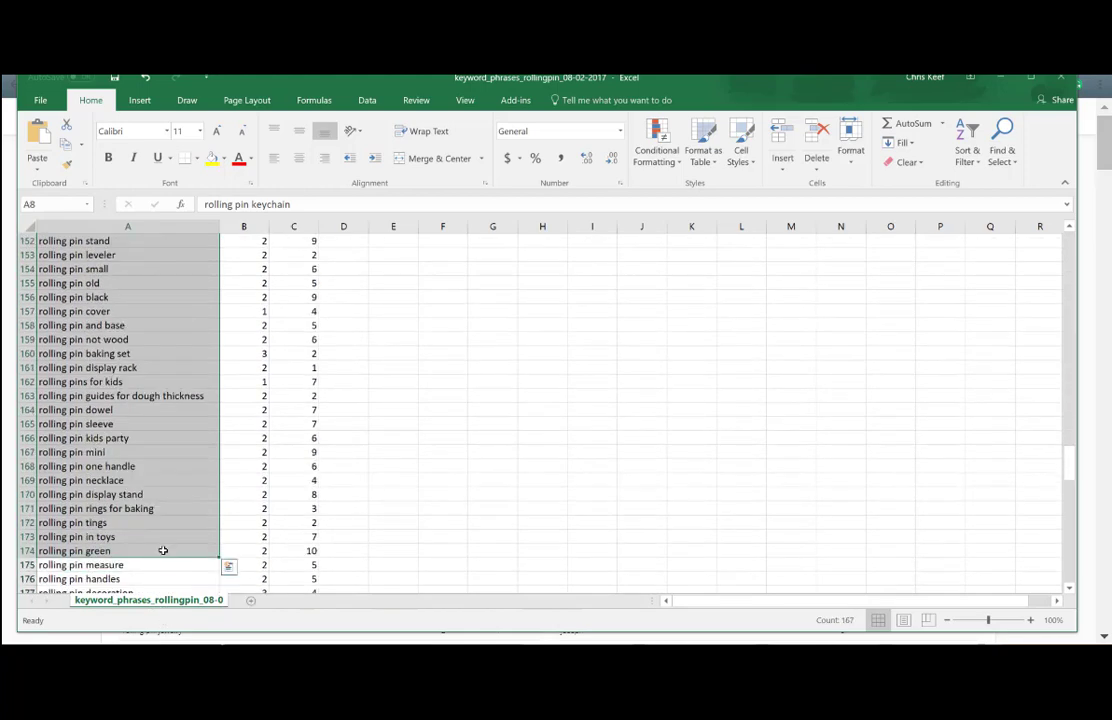
{"action": "key", "text": "ctrl+c"}
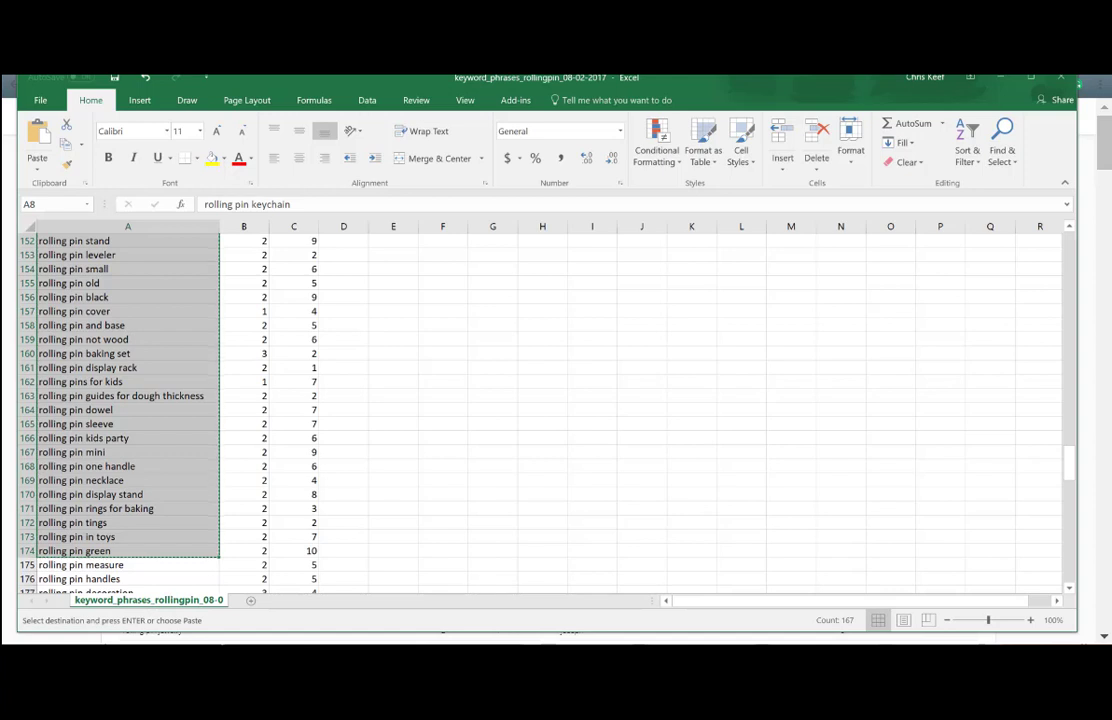
{"action": "key", "text": "alt+Tab"}
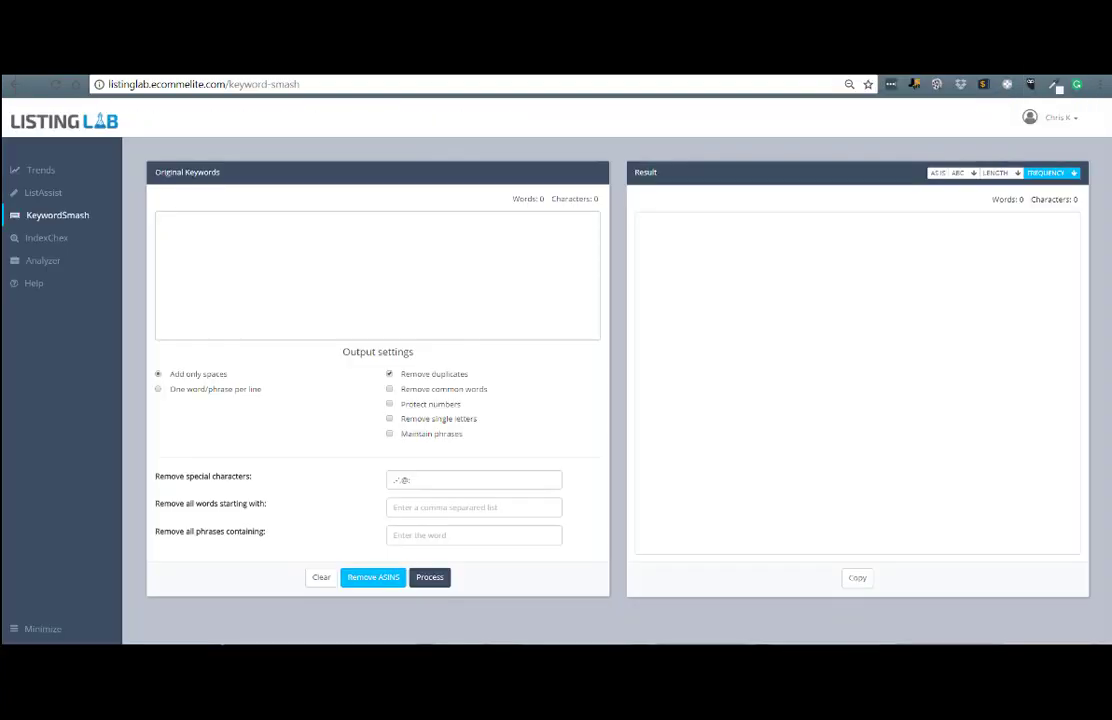
{"action": "left_click", "coordinate": [238, 238]}
{"action": "key", "text": "ctrl+v"}
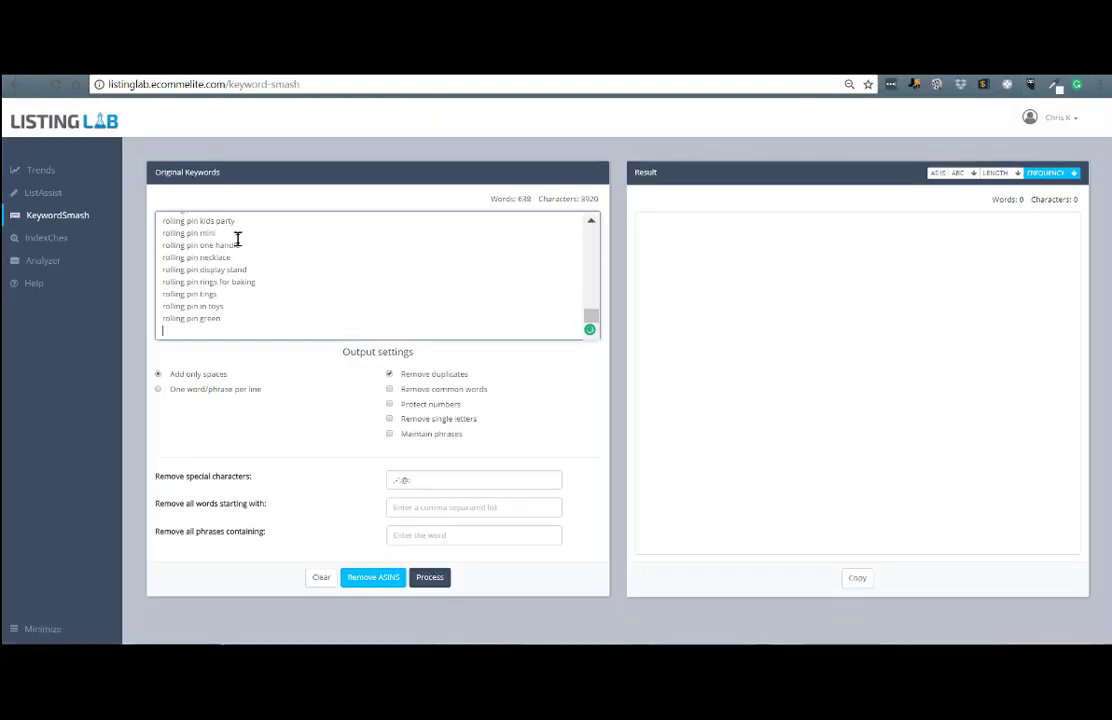
- Process the pasted keywords with only spaces added between words and duplicates removed
{"action": "left_click_drag", "start_coordinate": [591, 318], "coordinate": [594, 234]}
{"action": "mouse_move", "coordinate": [287, 390]}
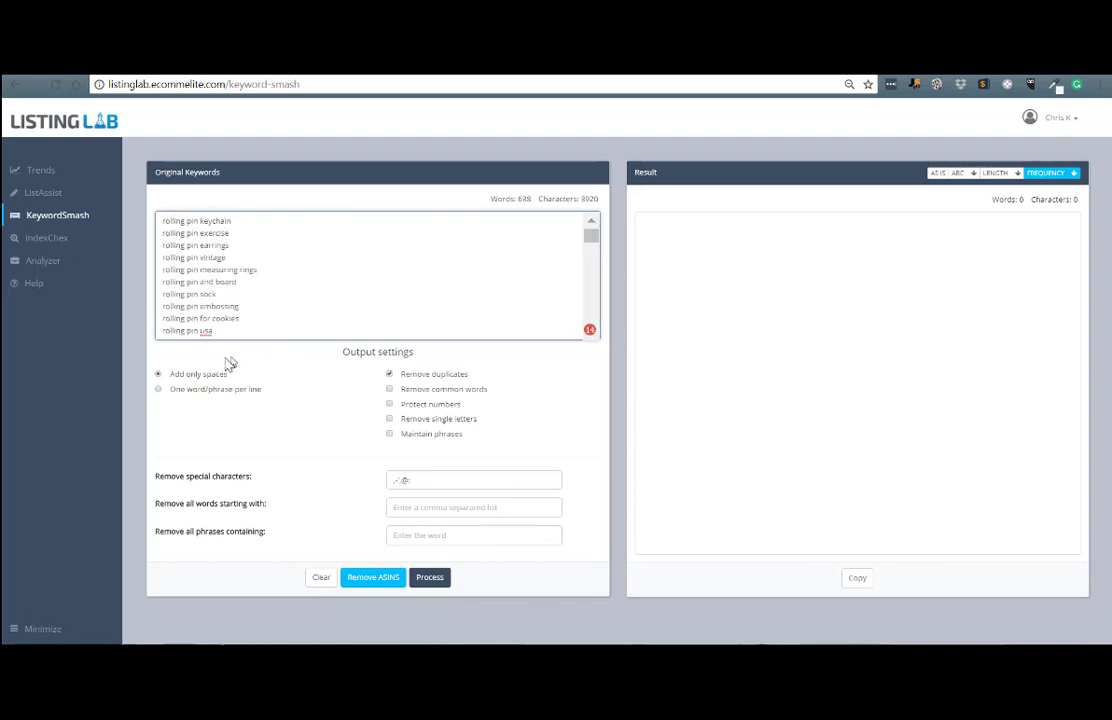
{"action": "mouse_move", "coordinate": [219, 383]}
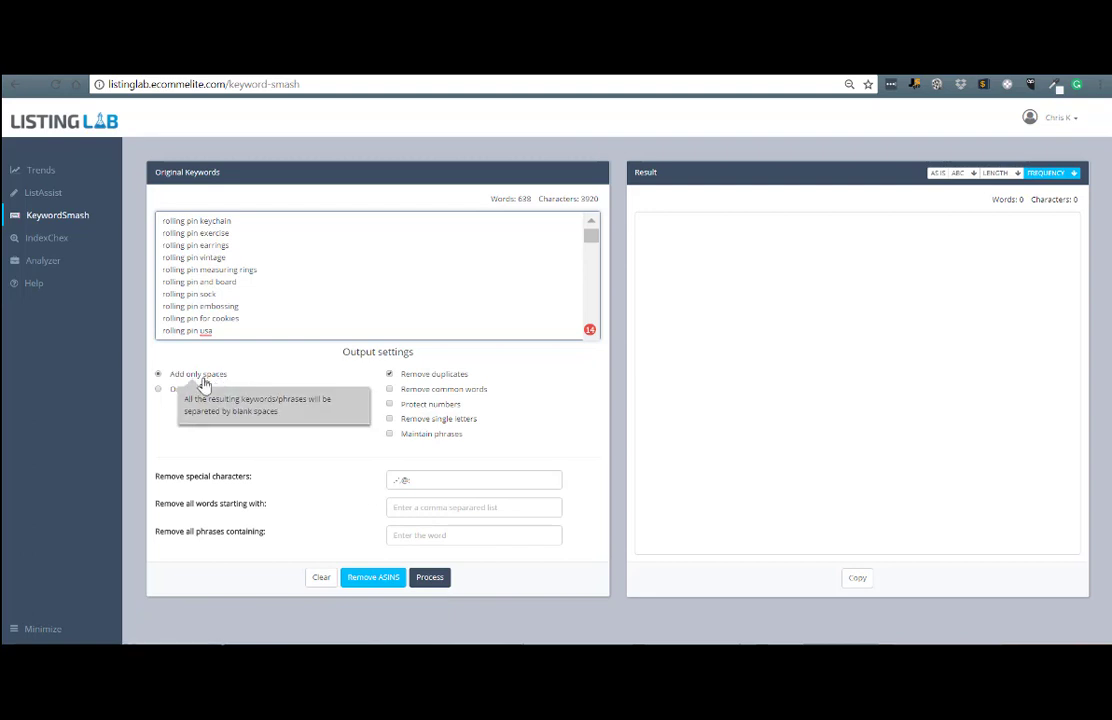
{"action": "left_click", "coordinate": [427, 578]}
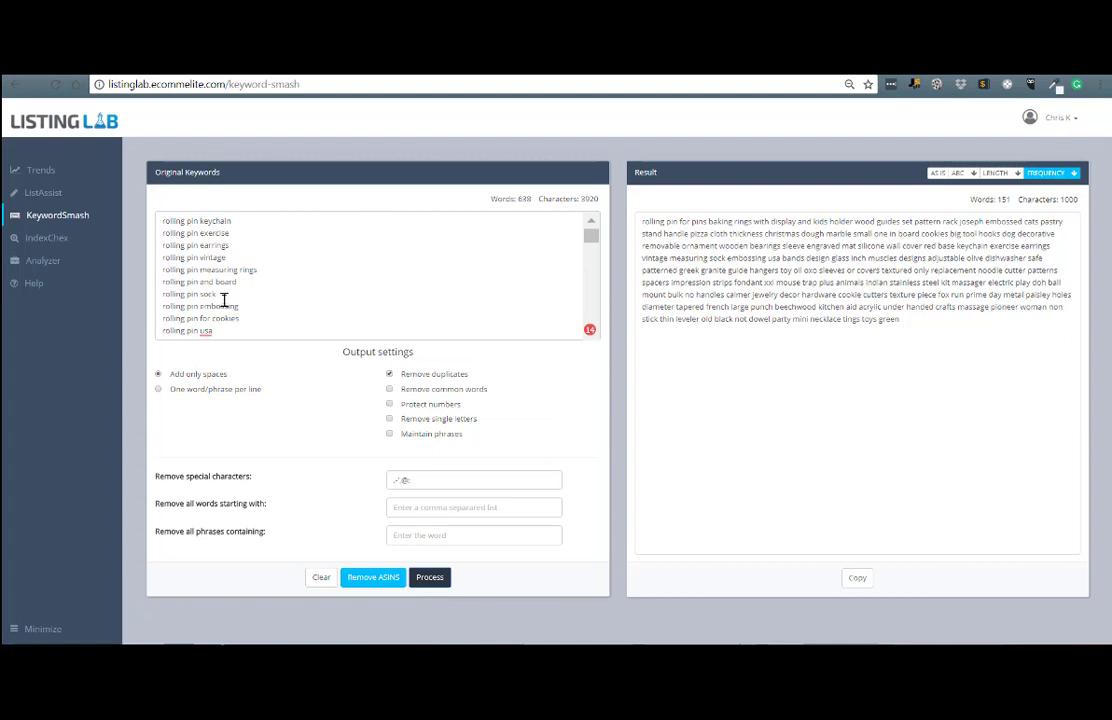
- Reprocess the keywords with duplicate removal turned off, and compare the result with the Keyword Finder word counts
{"action": "left_click", "coordinate": [389, 374]}
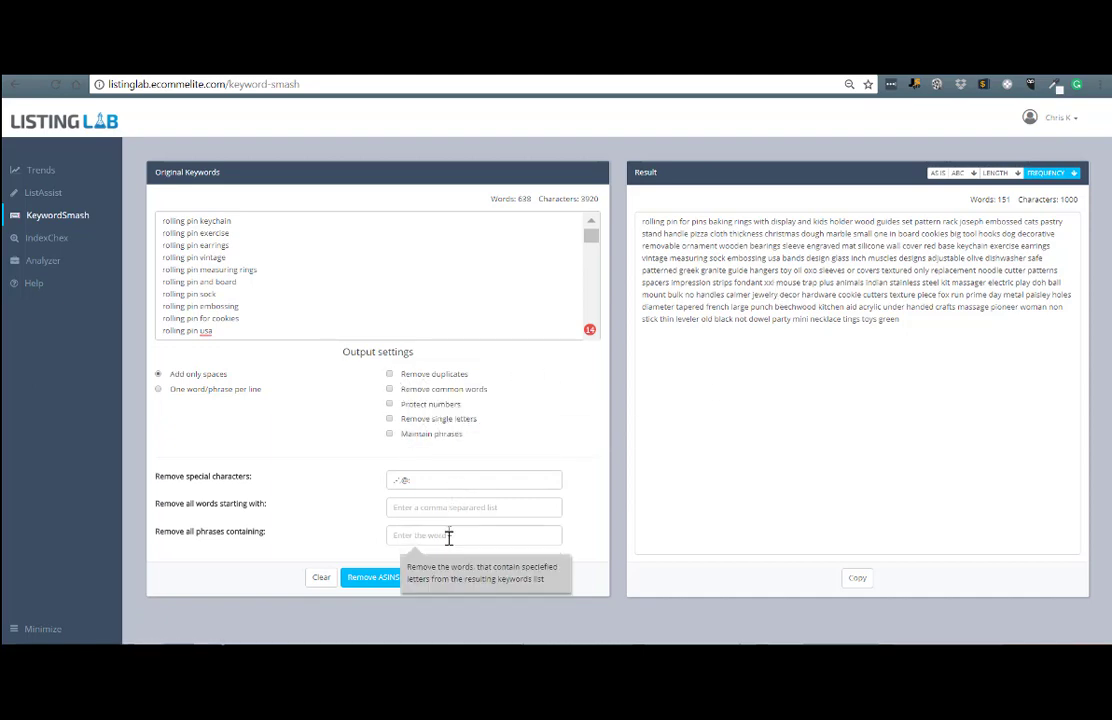
{"action": "left_click", "coordinate": [440, 578]}
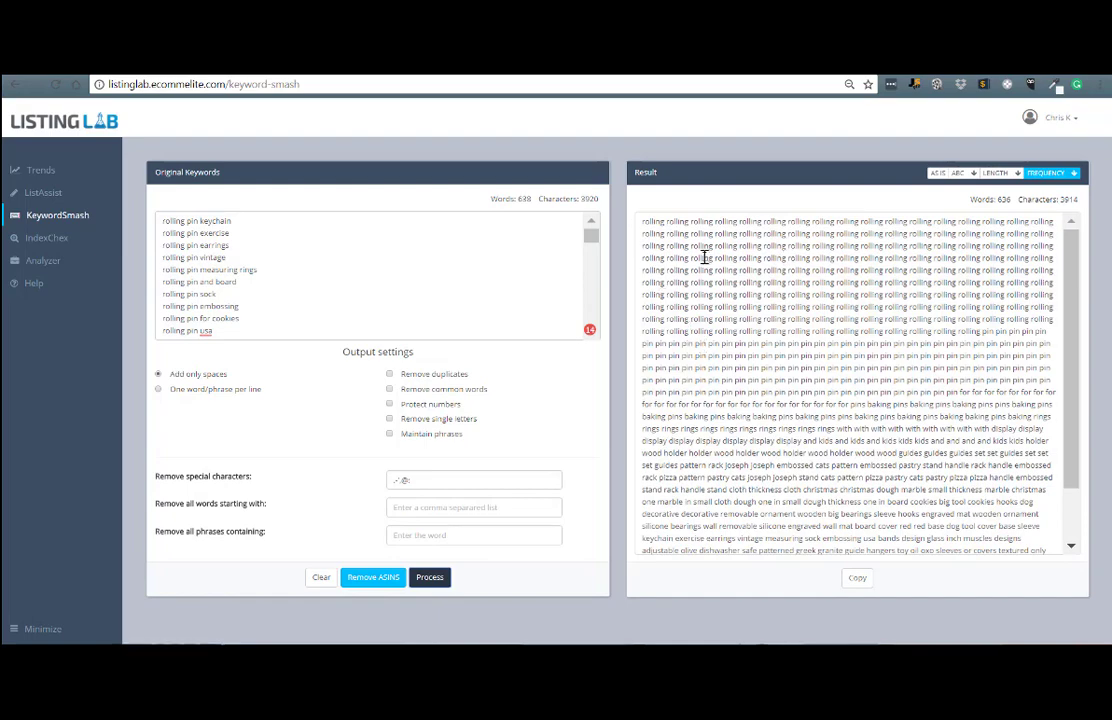
{"action": "left_click_drag", "start_coordinate": [1082, 284], "coordinate": [1040, 250]}
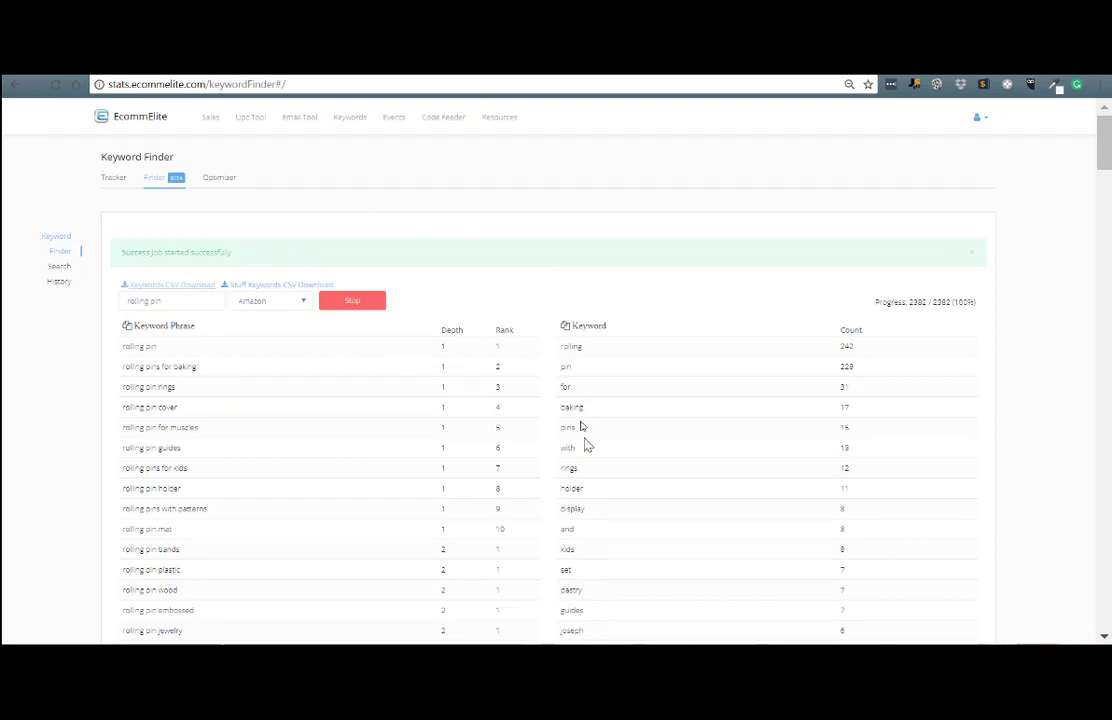
{"action": "left_click", "coordinate": [165, 66]}
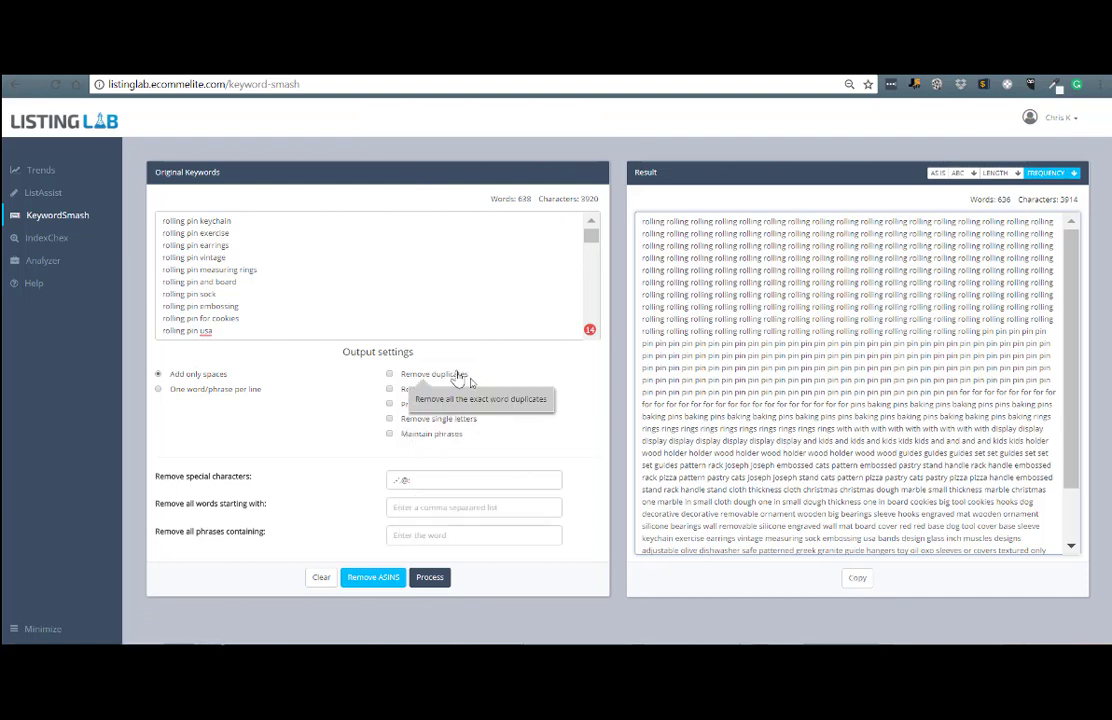
- Reprocess the keywords with duplicate removal turned back on and copy the resulting word list
{"action": "left_click", "coordinate": [390, 374]}
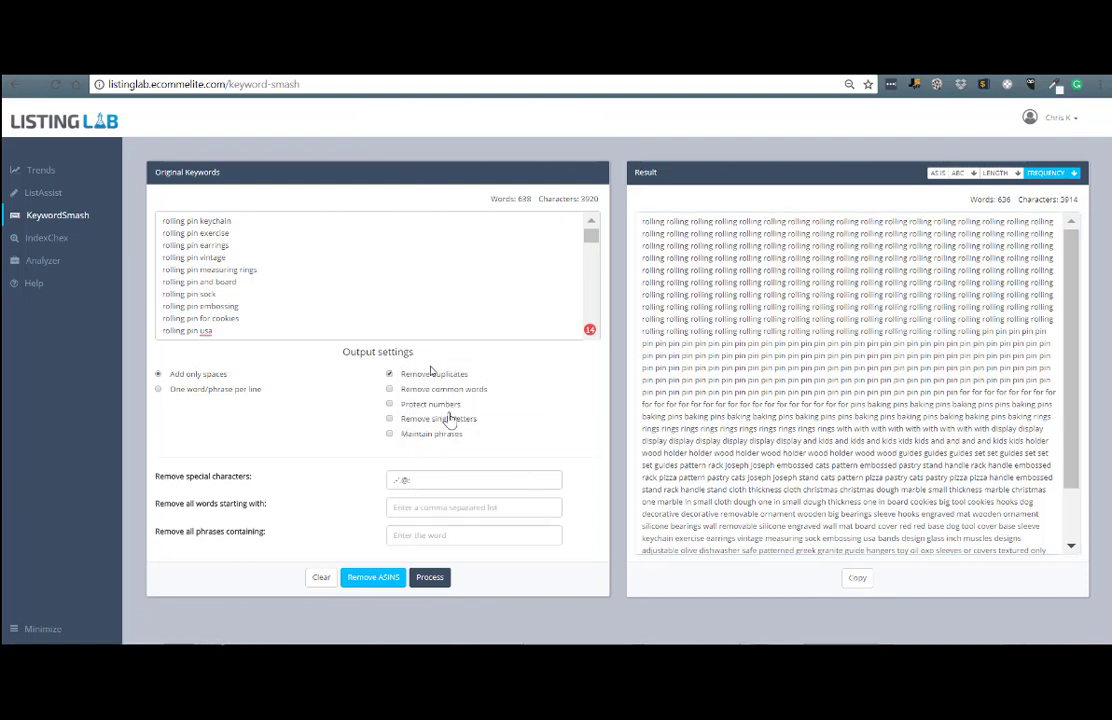
{"action": "left_click", "coordinate": [430, 577]}
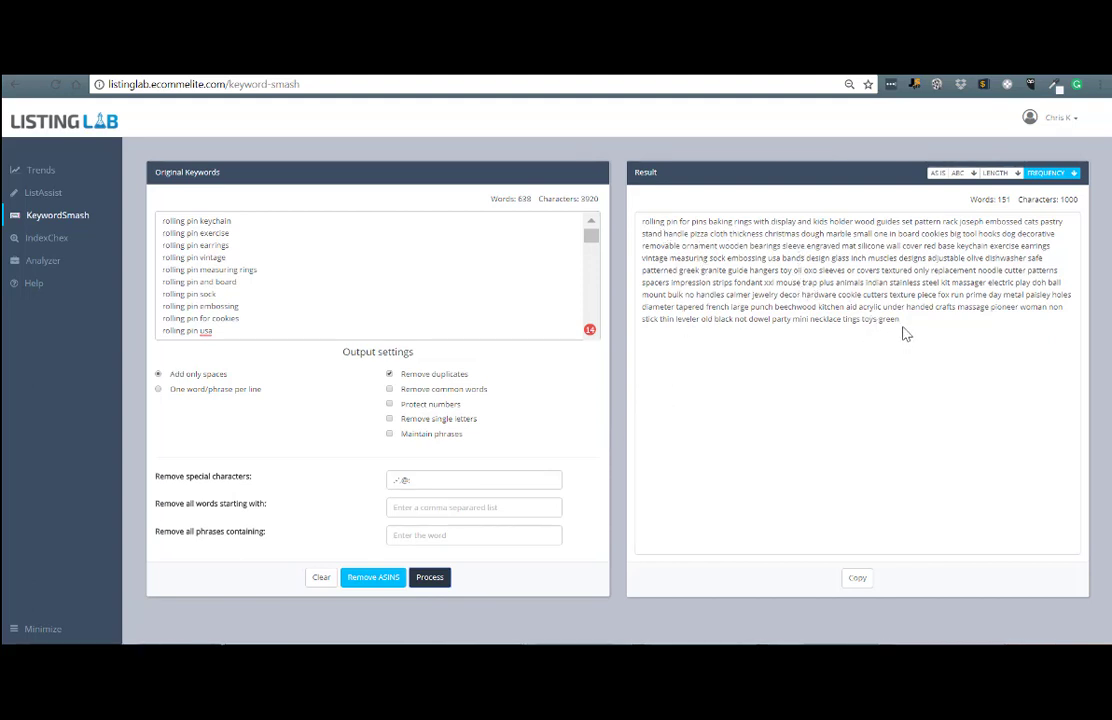
{"action": "left_click", "coordinate": [856, 577]}
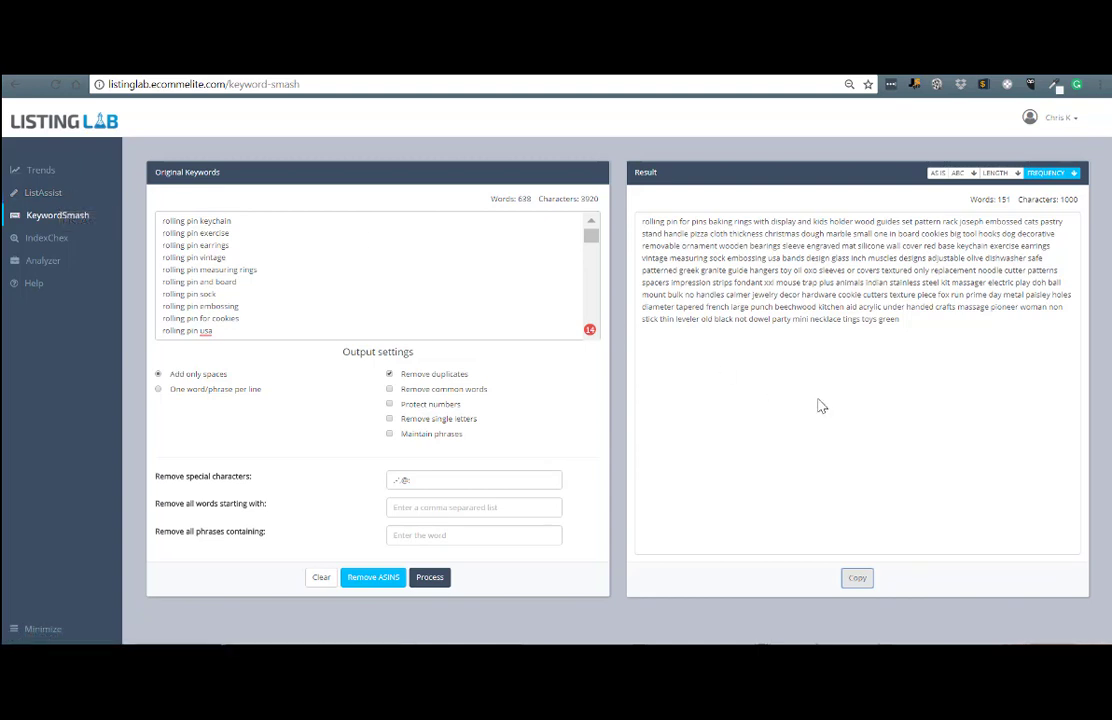
{"action": "left_click", "coordinate": [770, 346]}
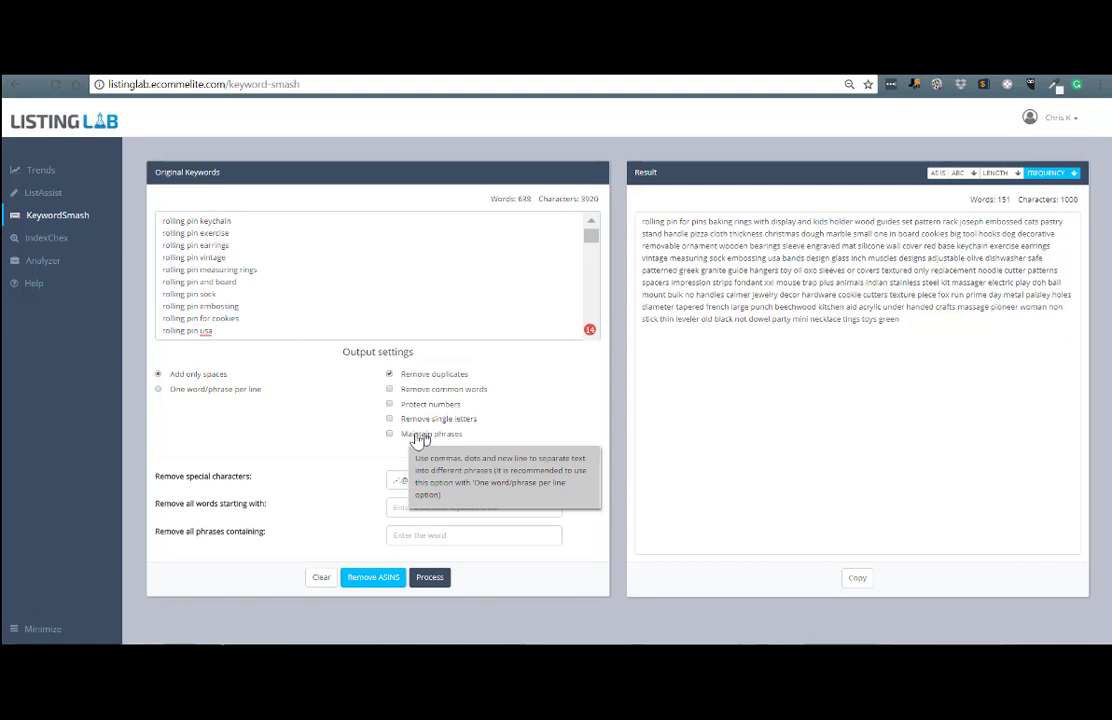
- Process the keywords with phrases maintained and one word/phrase per line, and look over the phrase list
{"action": "left_click", "coordinate": [405, 440]}
{"action": "left_click", "coordinate": [158, 391]}
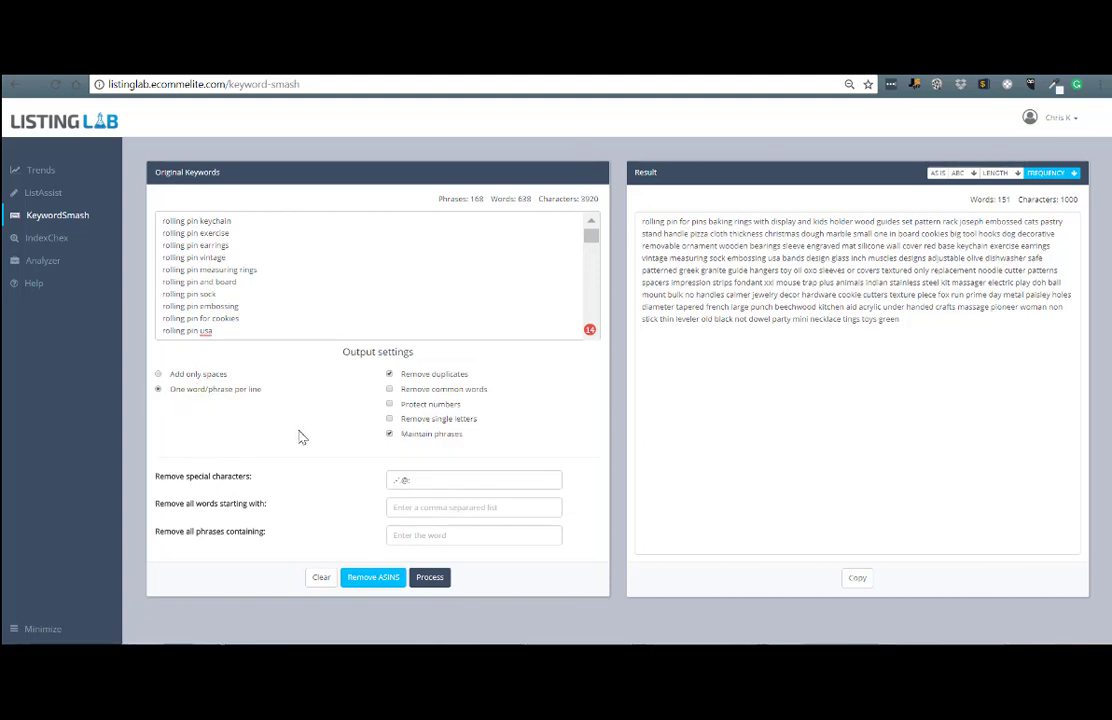
{"action": "left_click", "coordinate": [420, 579]}
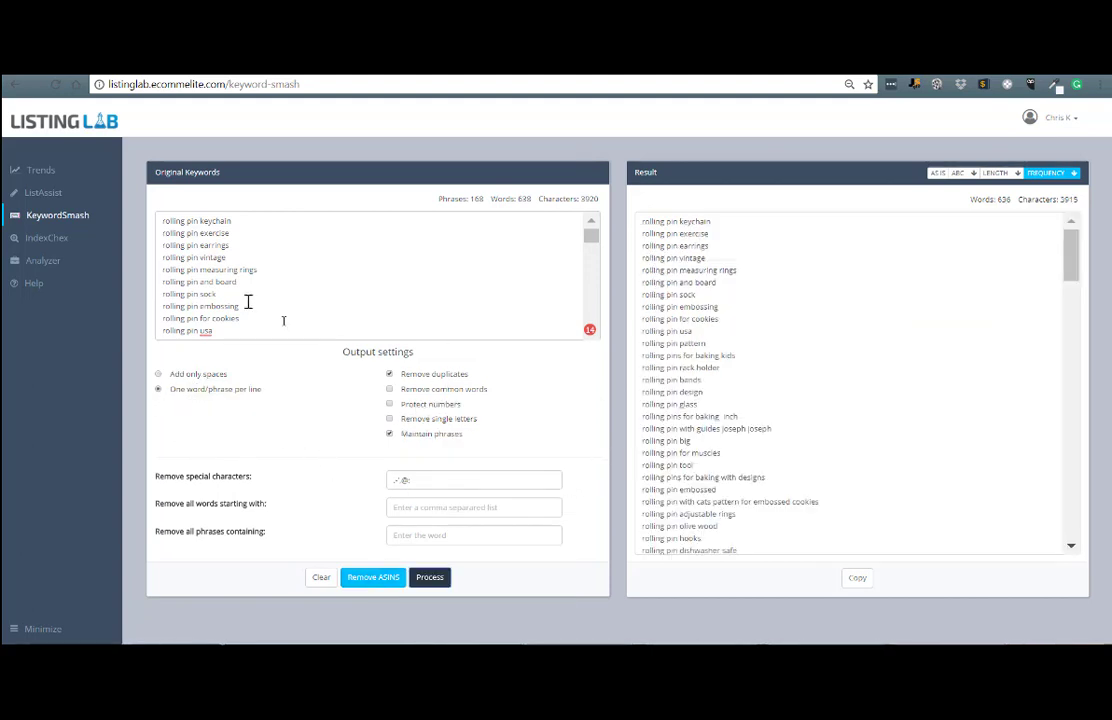
{"action": "scroll", "coordinate": [720, 360], "scroll_direction": "down", "scroll_amount": 1}
{"action": "scroll", "coordinate": [720, 360], "scroll_direction": "up", "scroll_amount": 1}
- Set the output format back to adding only spaces
{"action": "left_click", "coordinate": [158, 374]}
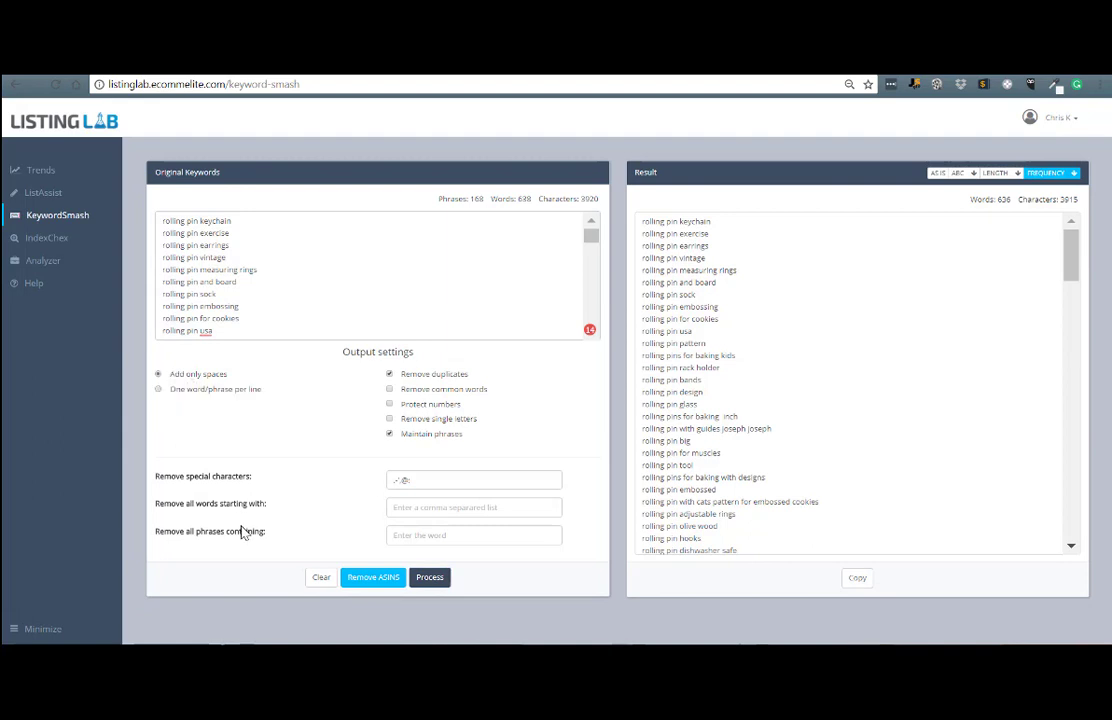